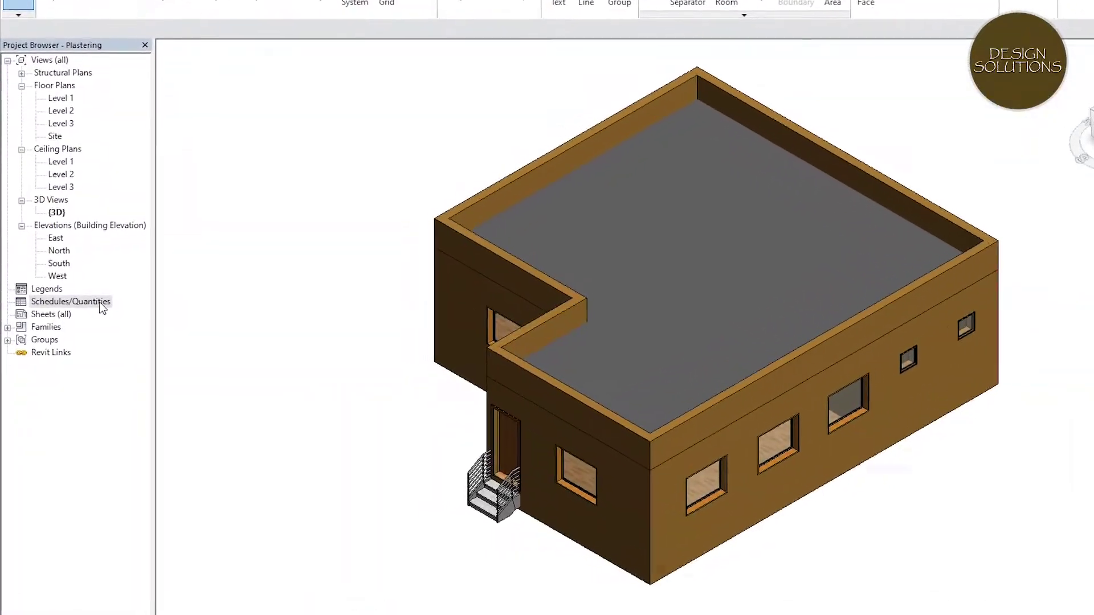
- Create a new material takeoff for the Walls category named "Cost of Plastering"
{"action": "left_click", "coordinate": [98, 309]}
{"action": "right_click", "coordinate": [116, 308]}
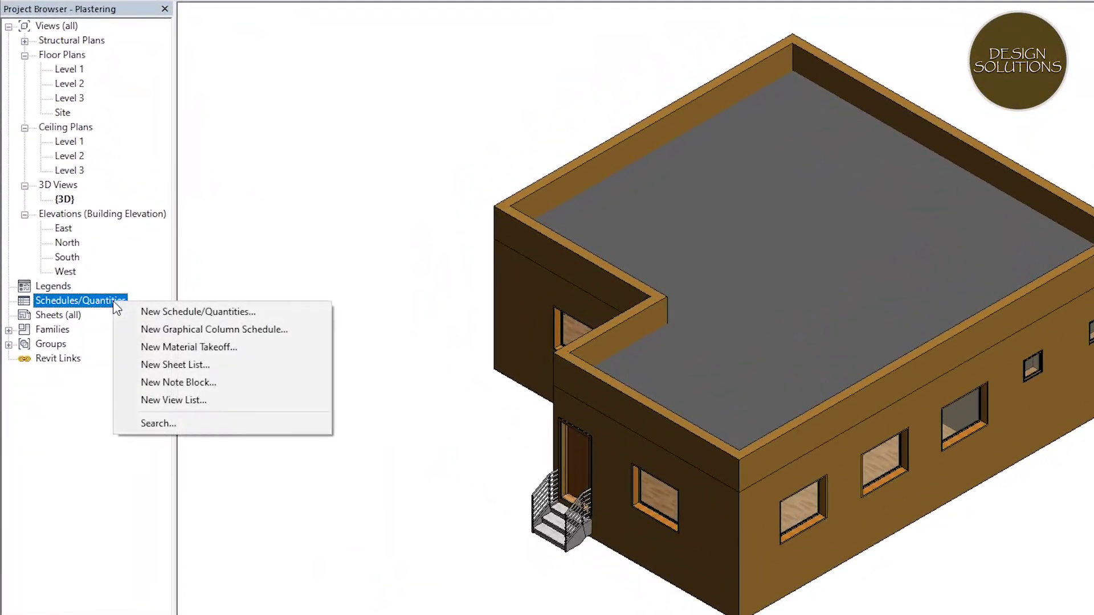
{"action": "left_click", "coordinate": [219, 344]}
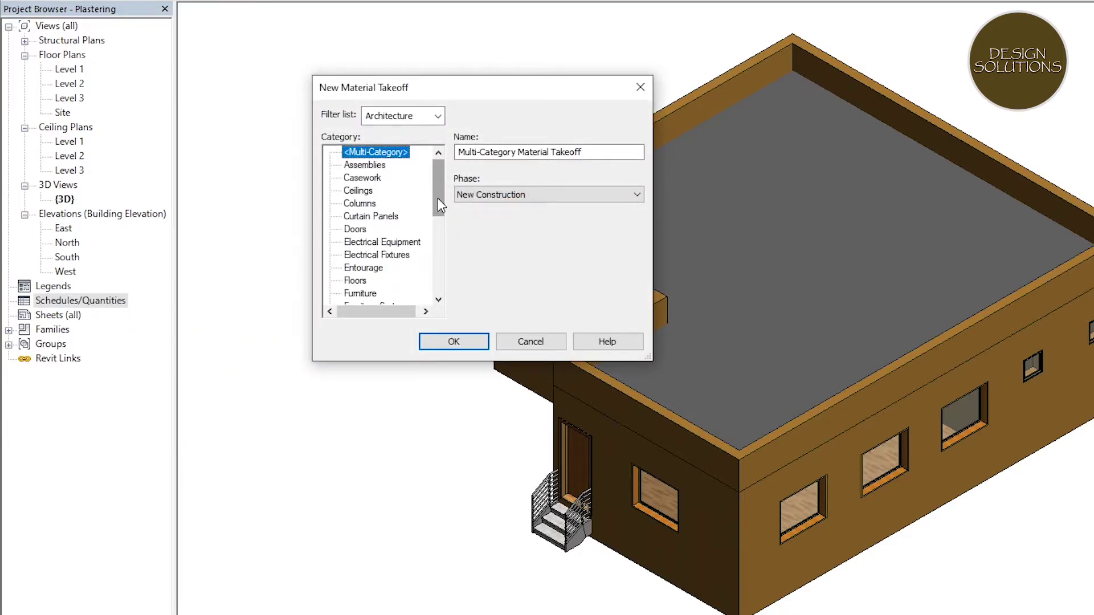
{"action": "left_click_drag", "start_coordinate": [442, 191], "coordinate": [363, 290]}
{"action": "left_click", "coordinate": [361, 285]}
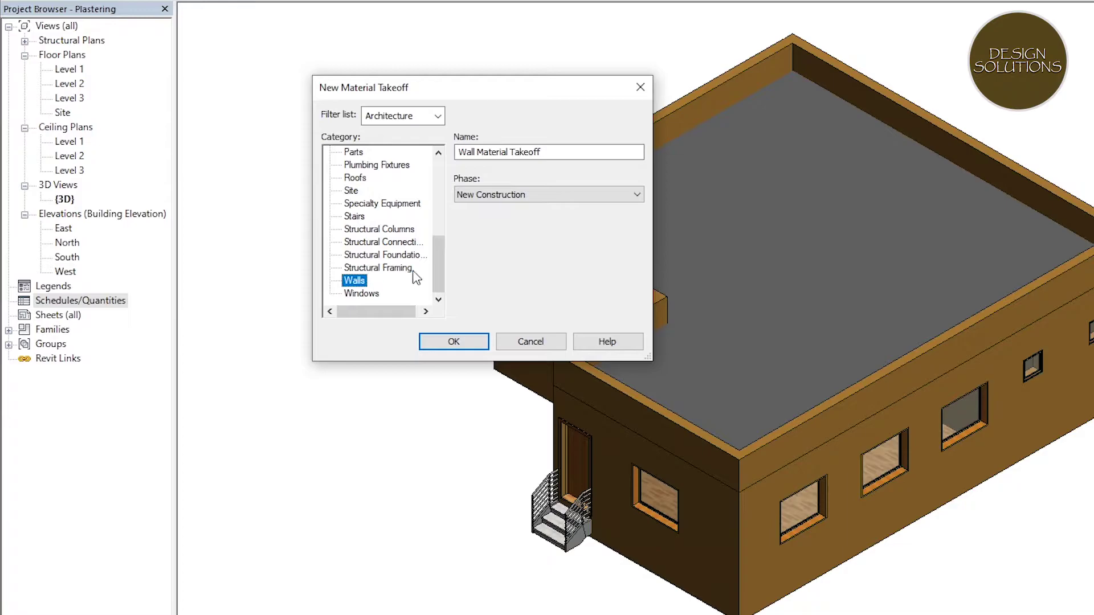
{"action": "left_click", "coordinate": [552, 153]}
{"action": "left_click_drag", "start_coordinate": [553, 152], "coordinate": [384, 183]}
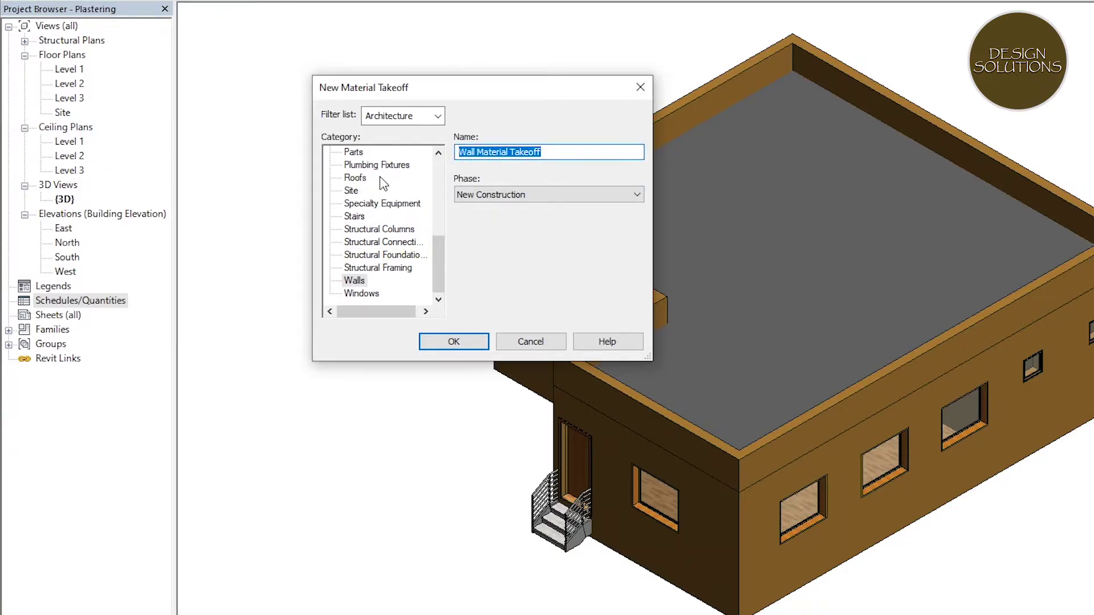
{"action": "type", "text": "Cost "}
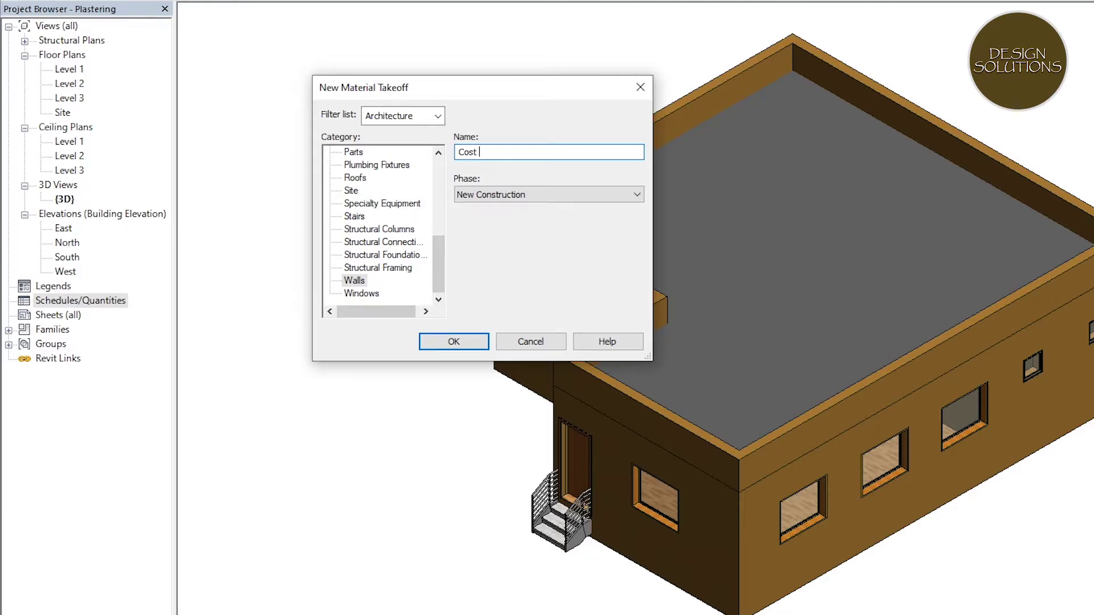
{"action": "type", "text": "of Plastering"}
{"action": "left_click", "coordinate": [468, 346]}
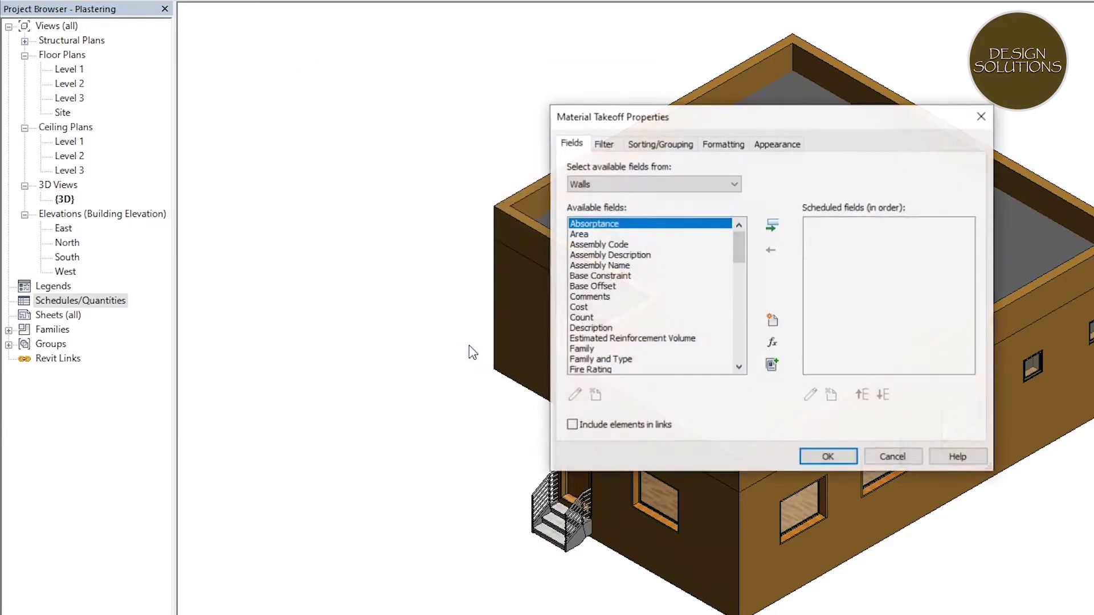
- Add the Material: Name and Material: Volume fields to the takeoff's scheduled fields
{"action": "left_click_drag", "start_coordinate": [739, 257], "coordinate": [747, 323]}
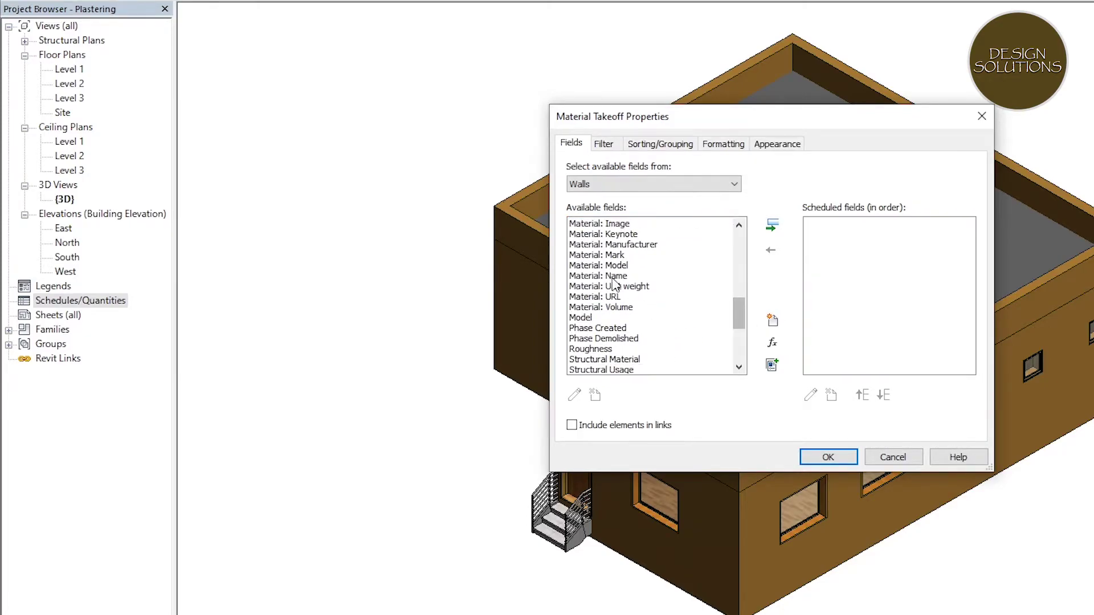
{"action": "left_click", "coordinate": [613, 278]}
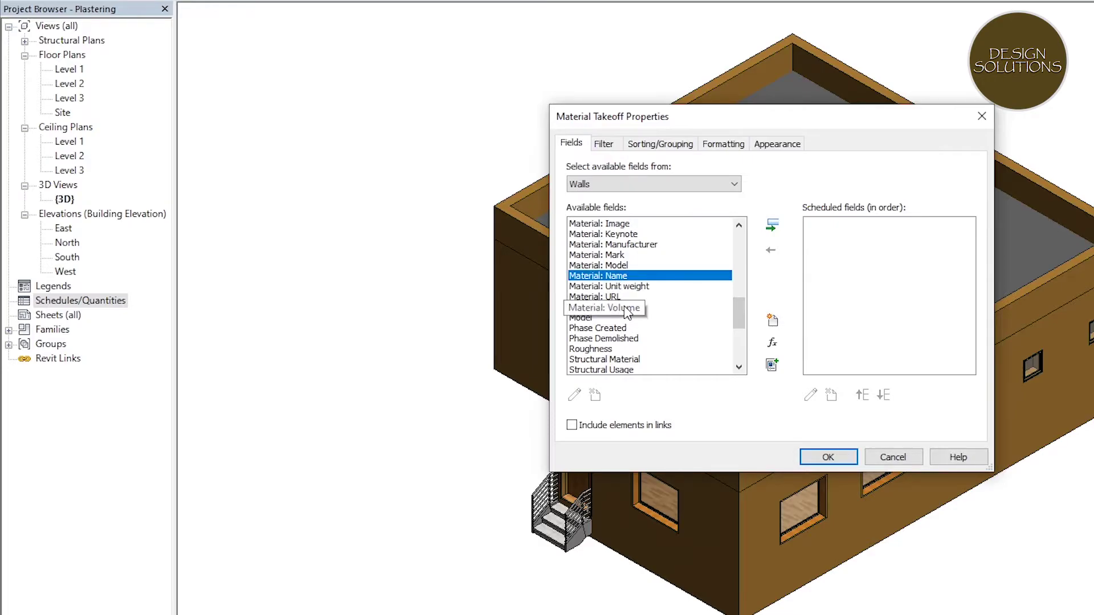
{"action": "left_click", "coordinate": [627, 309], "text": "ctrl"}
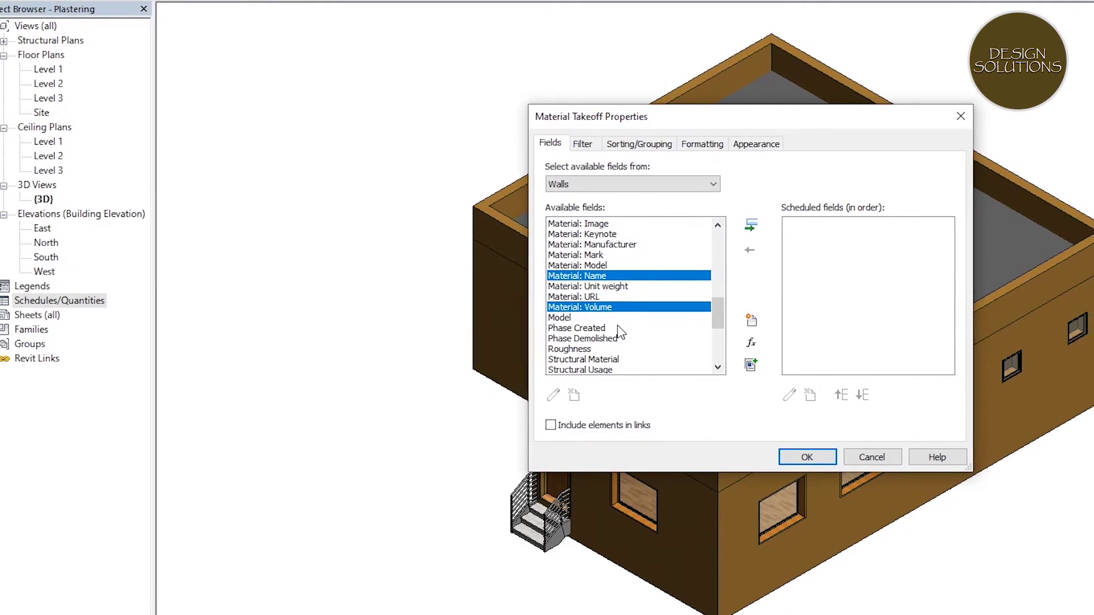
{"action": "left_click", "coordinate": [714, 227]}
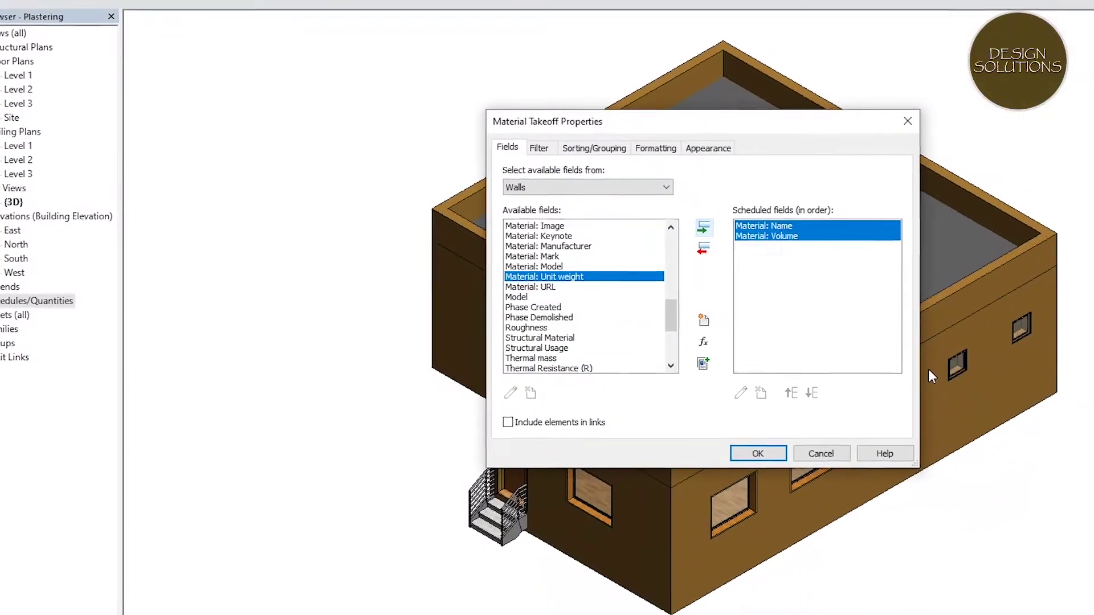
{"action": "left_click", "coordinate": [730, 264]}
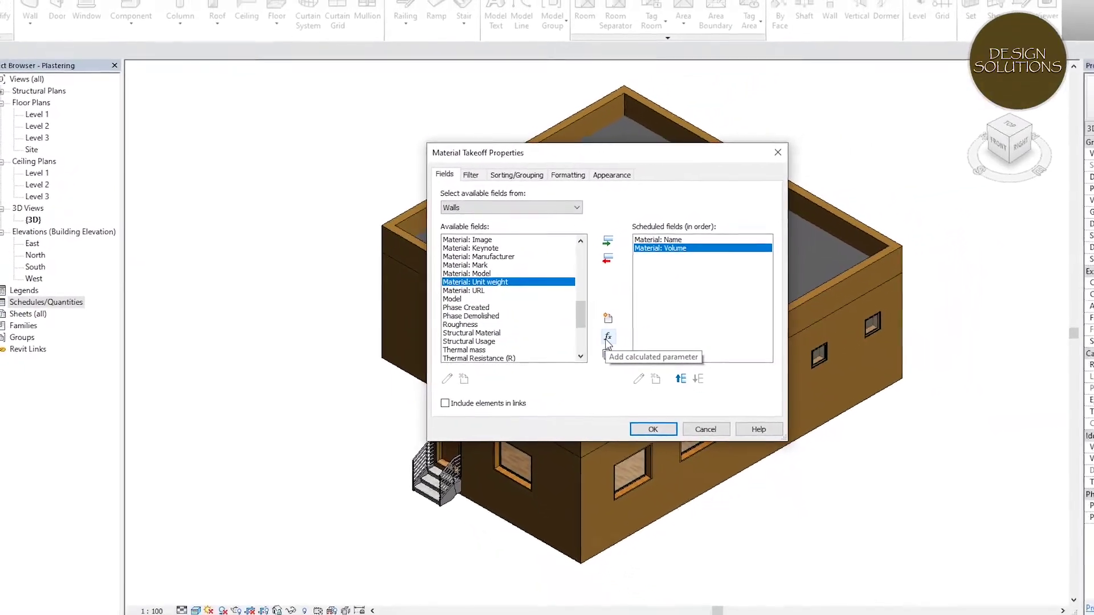
- Start a calculated parameter named "Cost of Plastering" with the Currency type
{"action": "left_click", "coordinate": [619, 339]}
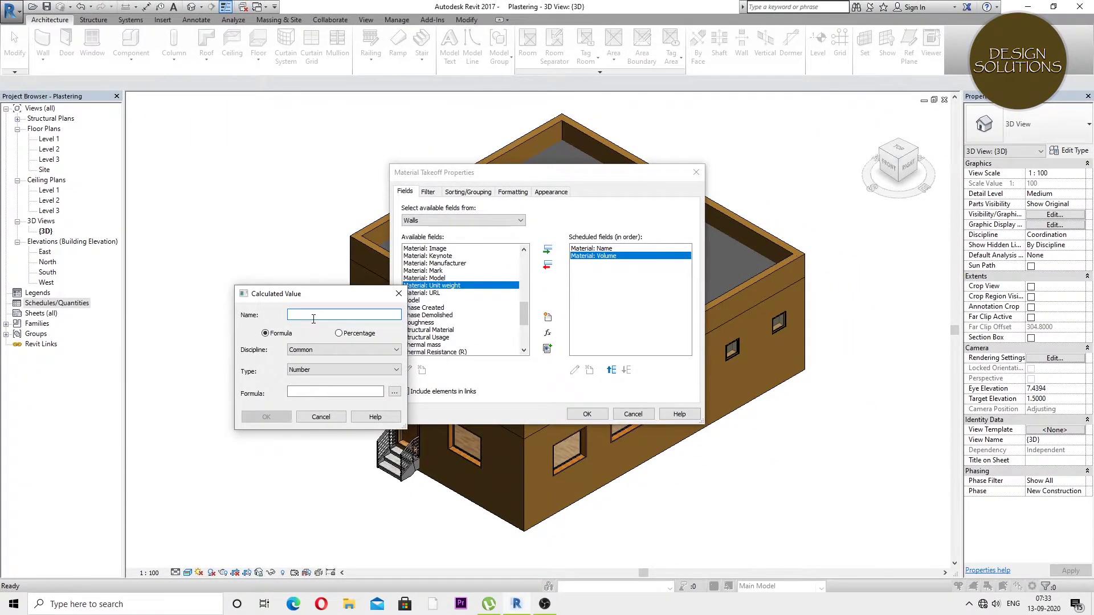
{"action": "type", "text": "Cost of"}
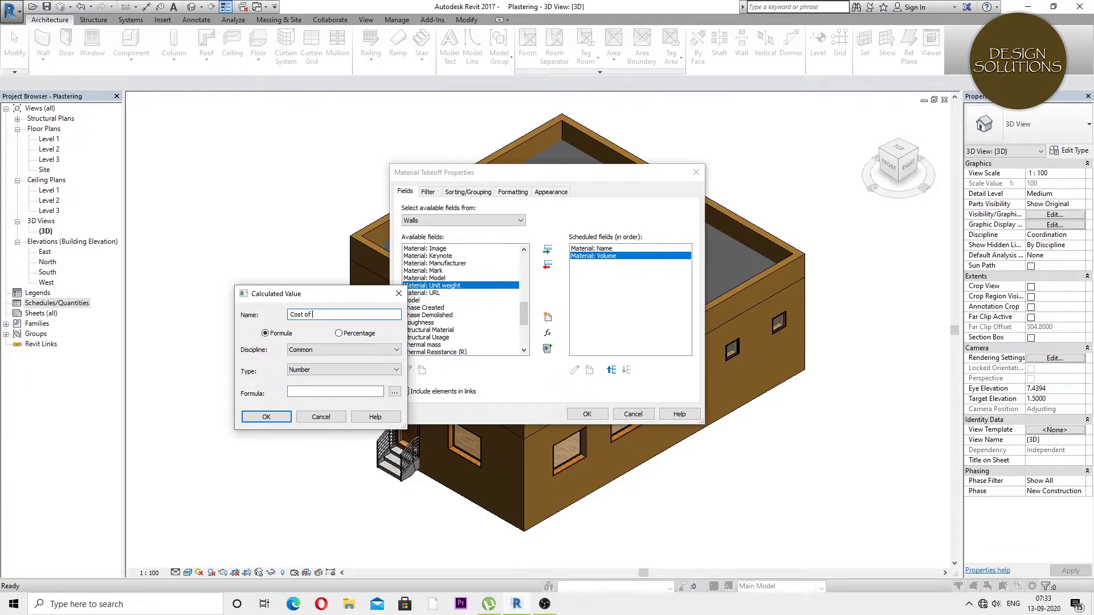
{"action": "type", "text": " Plastering"}
{"action": "left_click", "coordinate": [319, 370]}
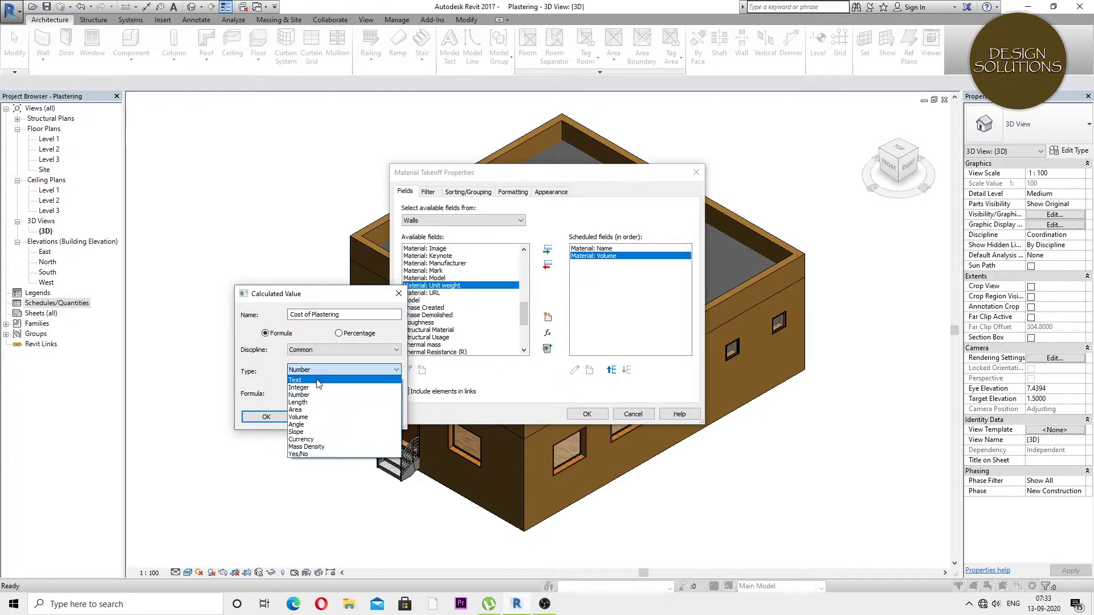
{"action": "left_click", "coordinate": [316, 439]}
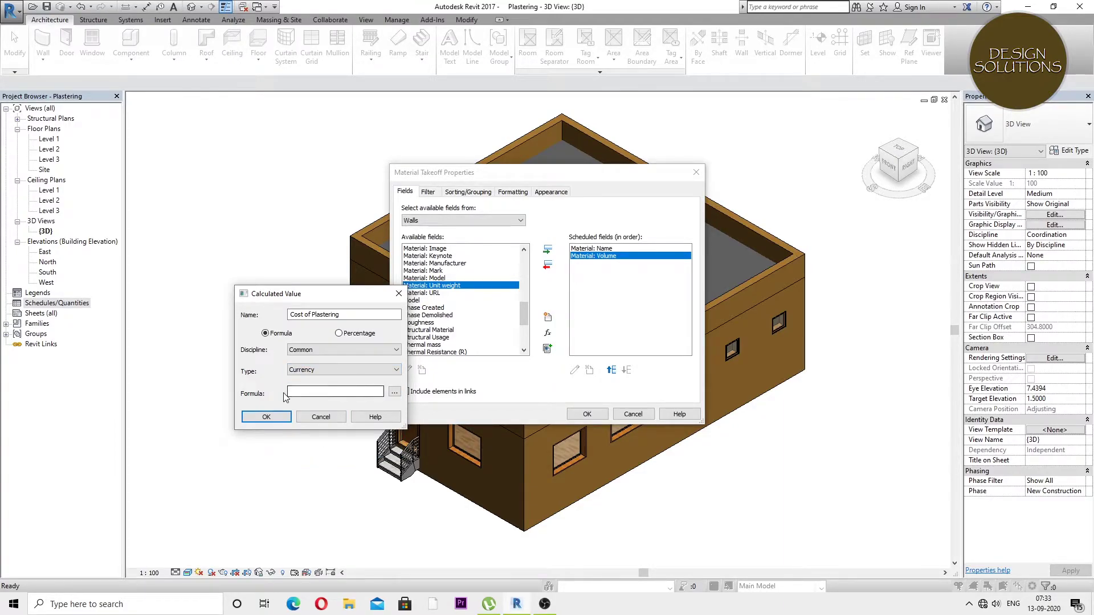
- Give the calculated parameter the formula Material: Volume*19000/1m^3 and add it to the scheduled fields
{"action": "left_click", "coordinate": [394, 392]}
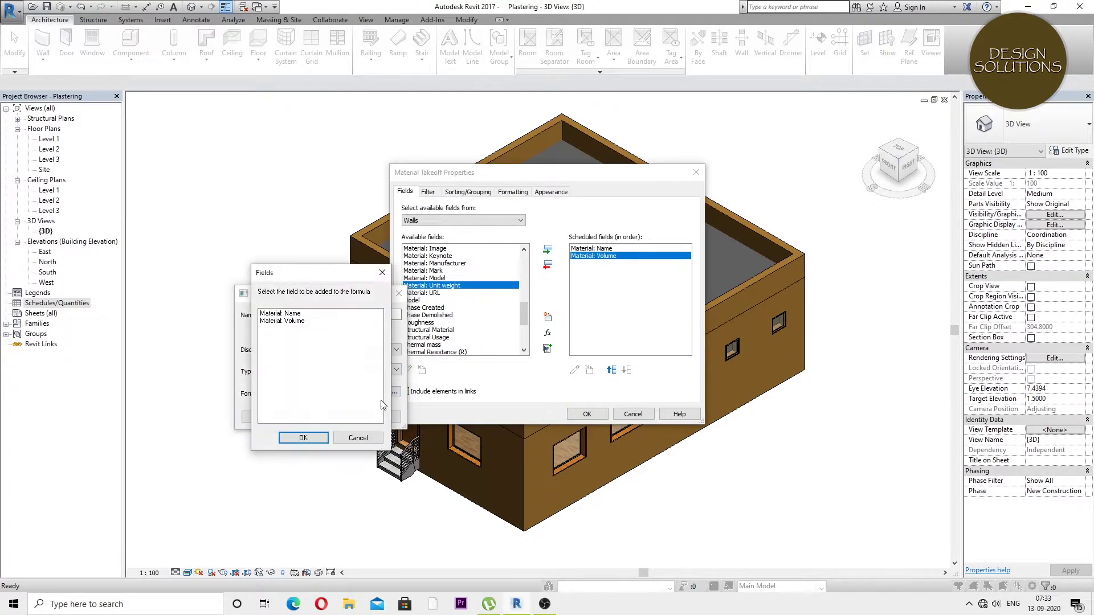
{"action": "left_click", "coordinate": [289, 322]}
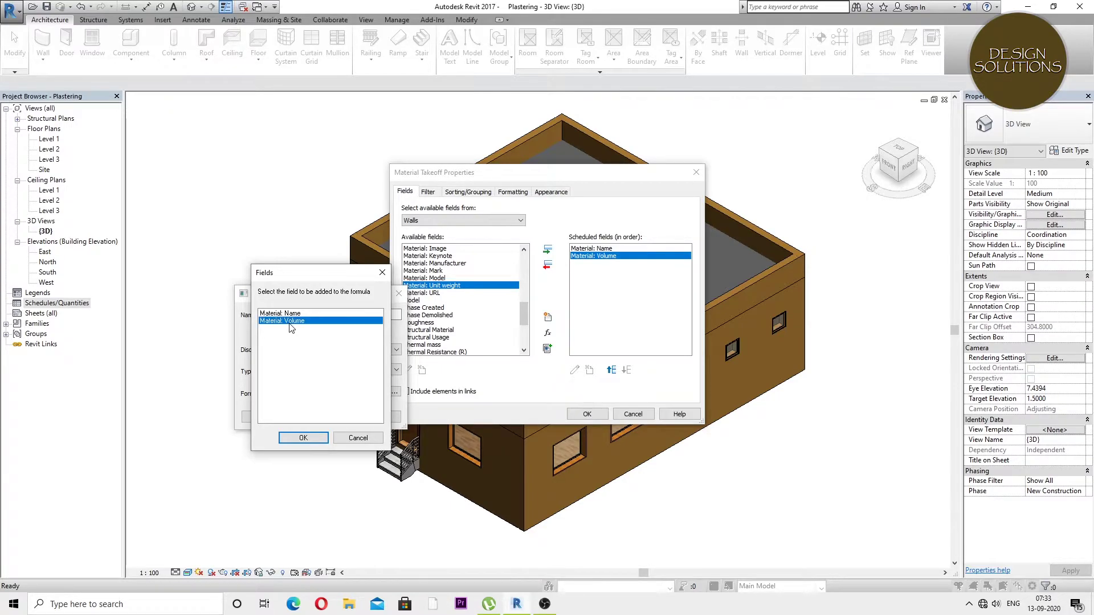
{"action": "left_click", "coordinate": [303, 437]}
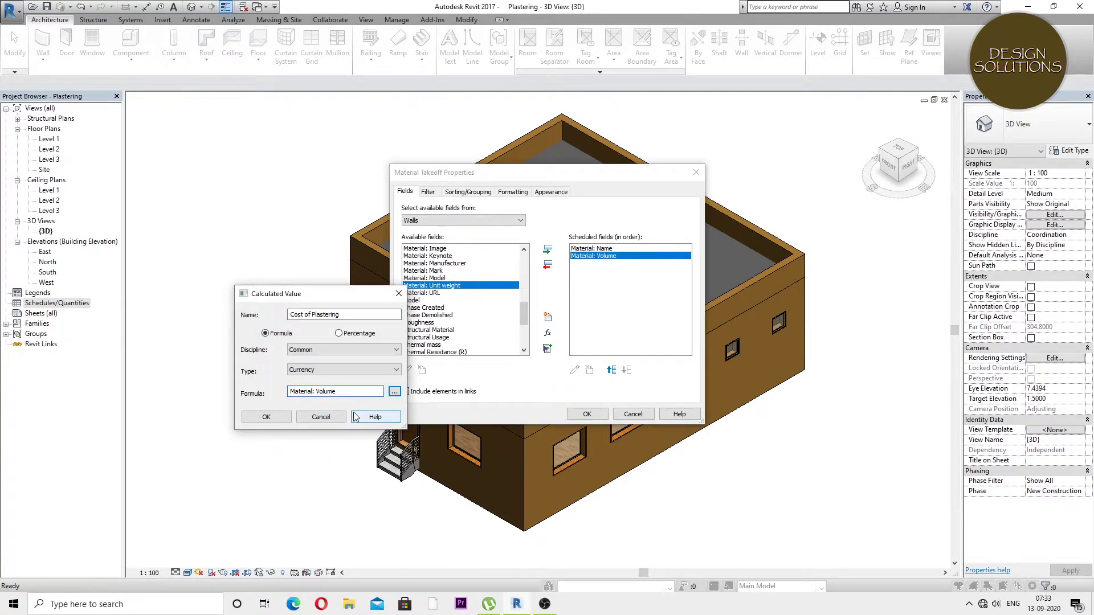
{"action": "type", "text": "*19000"}
{"action": "type", "text": "/1m^3"}
{"action": "left_click", "coordinate": [261, 419]}
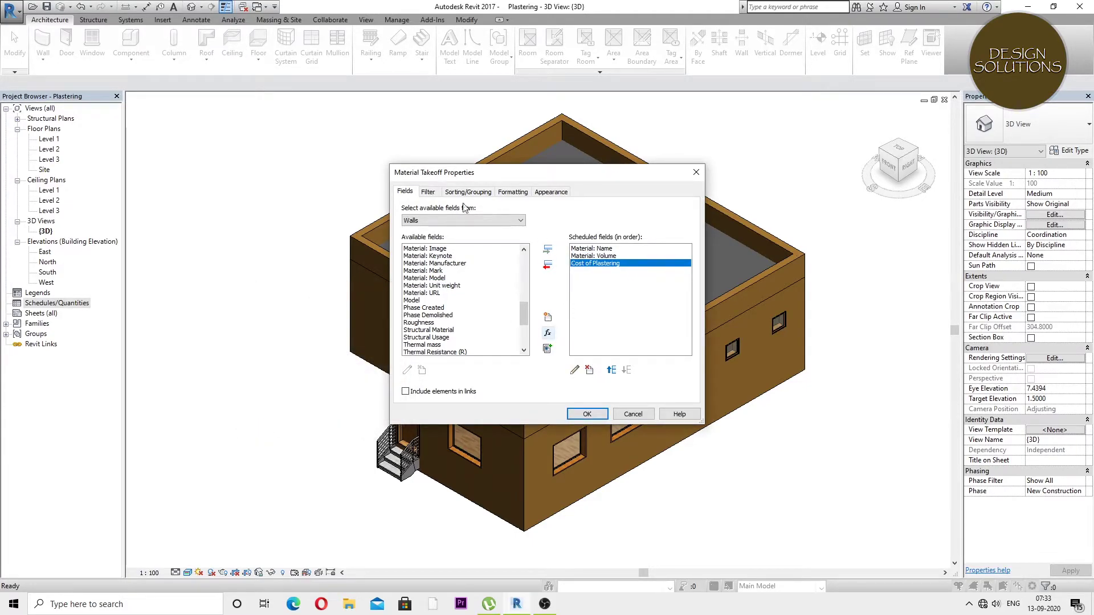
- Filter the takeoff to rows whose Material: Name contains "Plaster"
{"action": "left_click", "coordinate": [427, 192]}
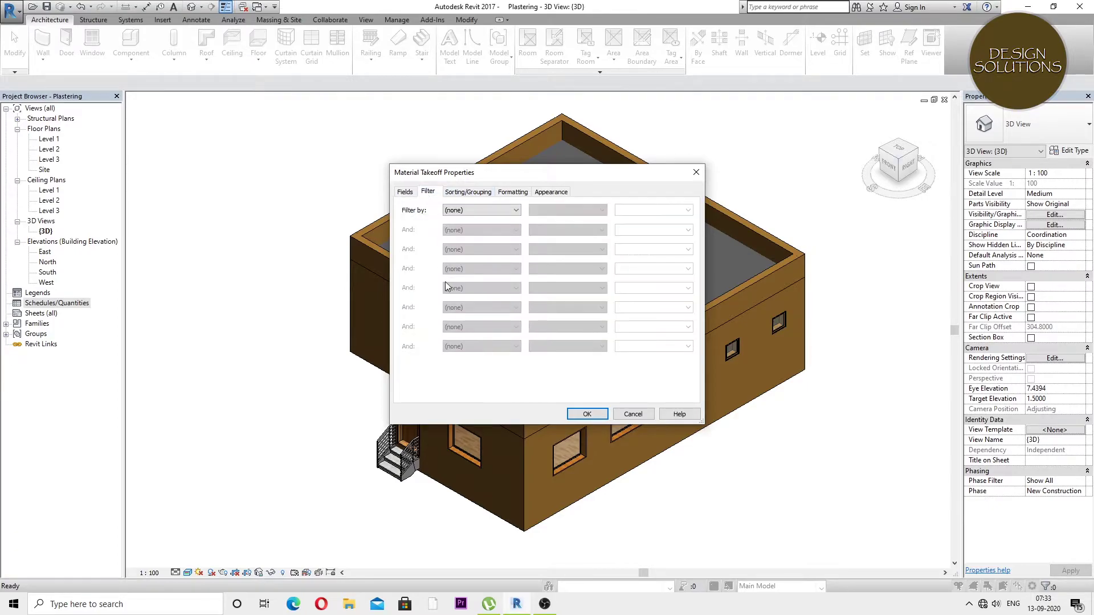
{"action": "left_click", "coordinate": [481, 212]}
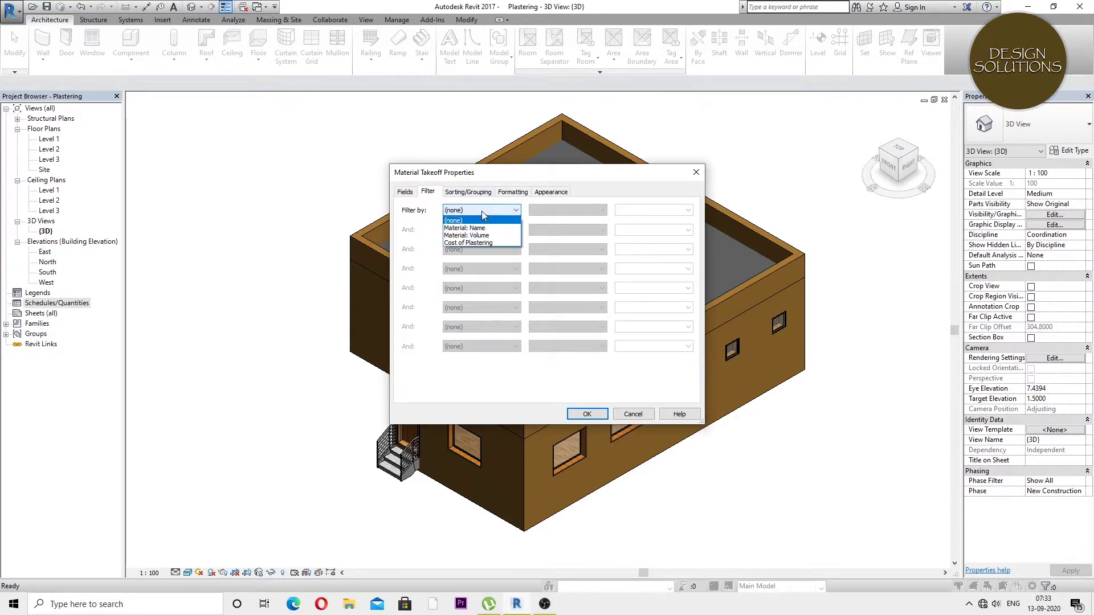
{"action": "left_click", "coordinate": [484, 233]}
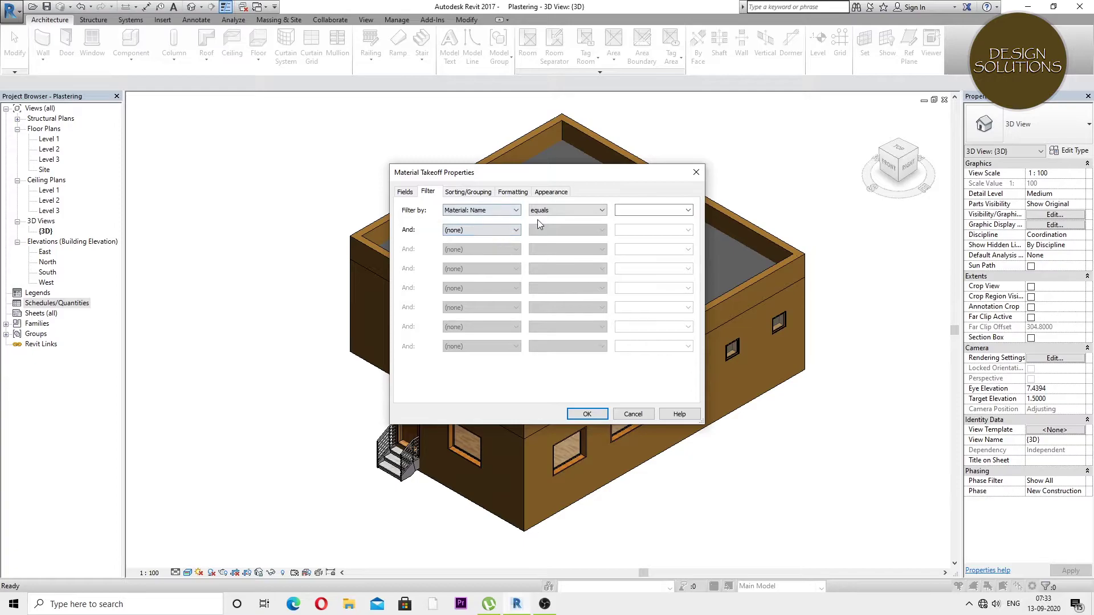
{"action": "left_click", "coordinate": [557, 211]}
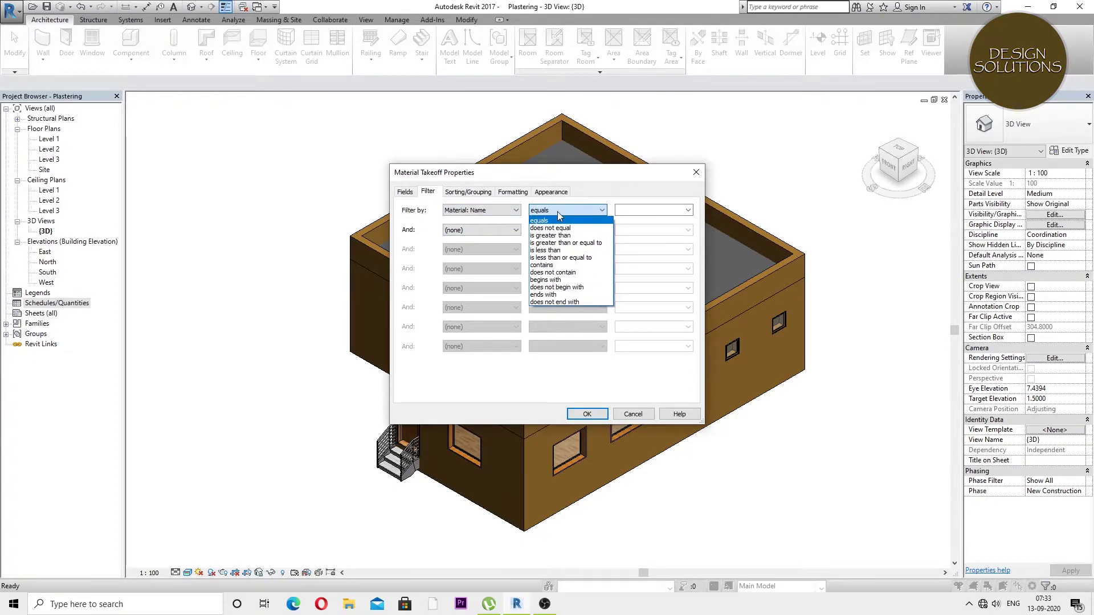
{"action": "left_click", "coordinate": [556, 265]}
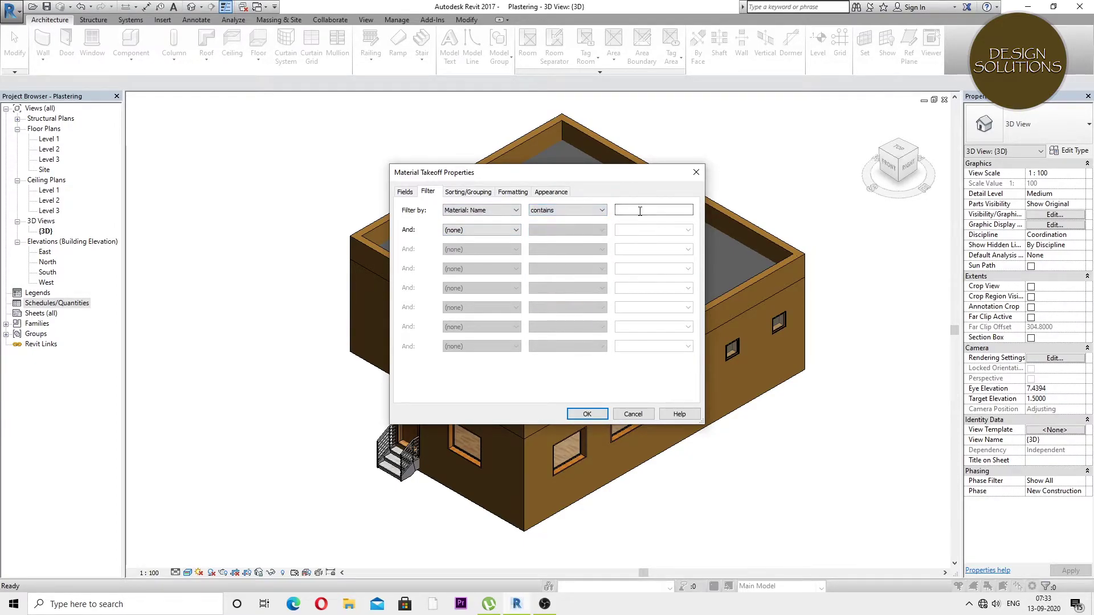
{"action": "left_click", "coordinate": [639, 210]}
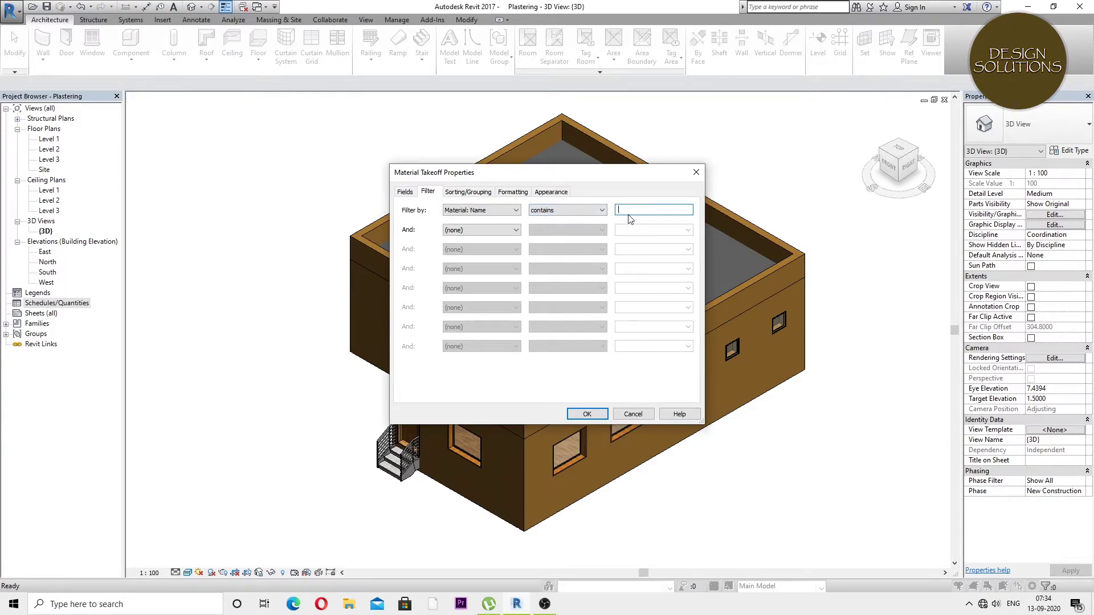
{"action": "type", "text": "Plaster"}
- Sort the takeoff by Material: Name with a header and blank line, and enable grand totals
{"action": "left_click", "coordinate": [466, 194]}
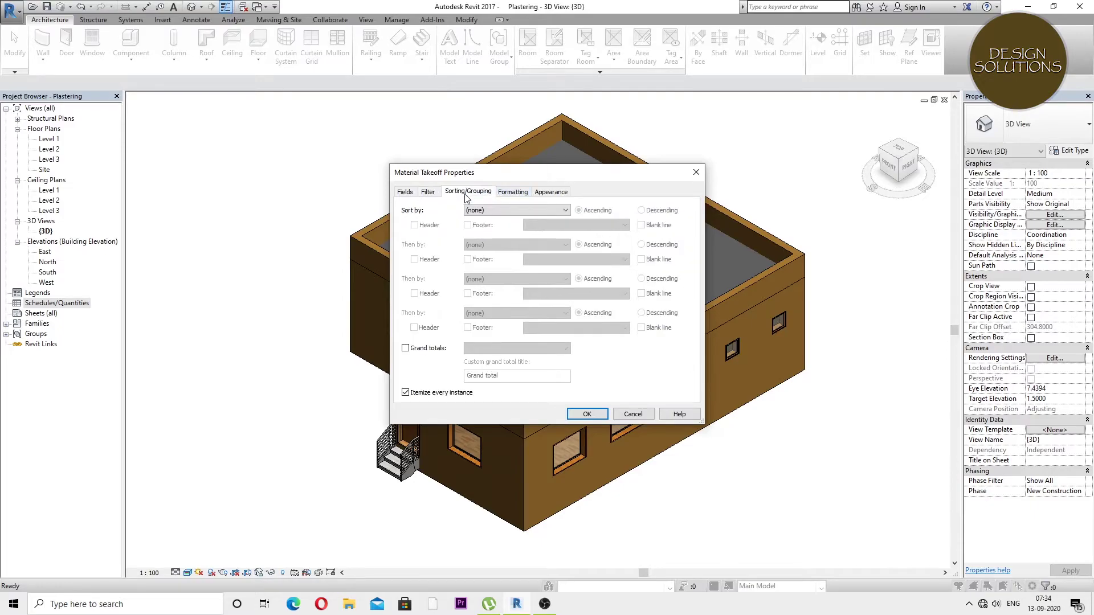
{"action": "left_click", "coordinate": [502, 211]}
{"action": "left_click", "coordinate": [501, 228]}
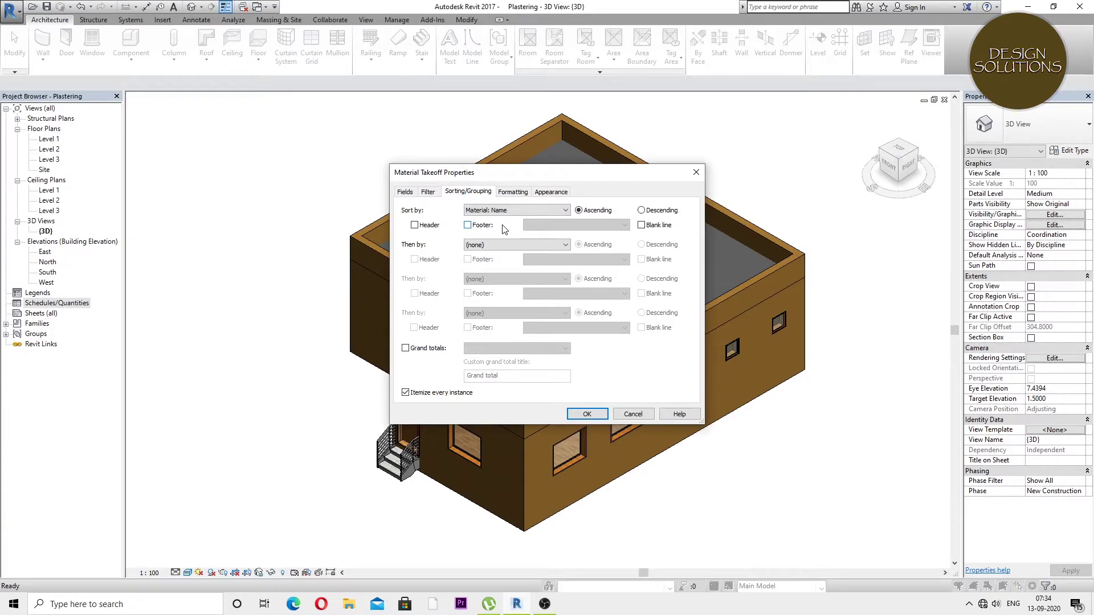
{"action": "left_click", "coordinate": [429, 226]}
{"action": "left_click", "coordinate": [648, 229]}
{"action": "left_click", "coordinate": [420, 354]}
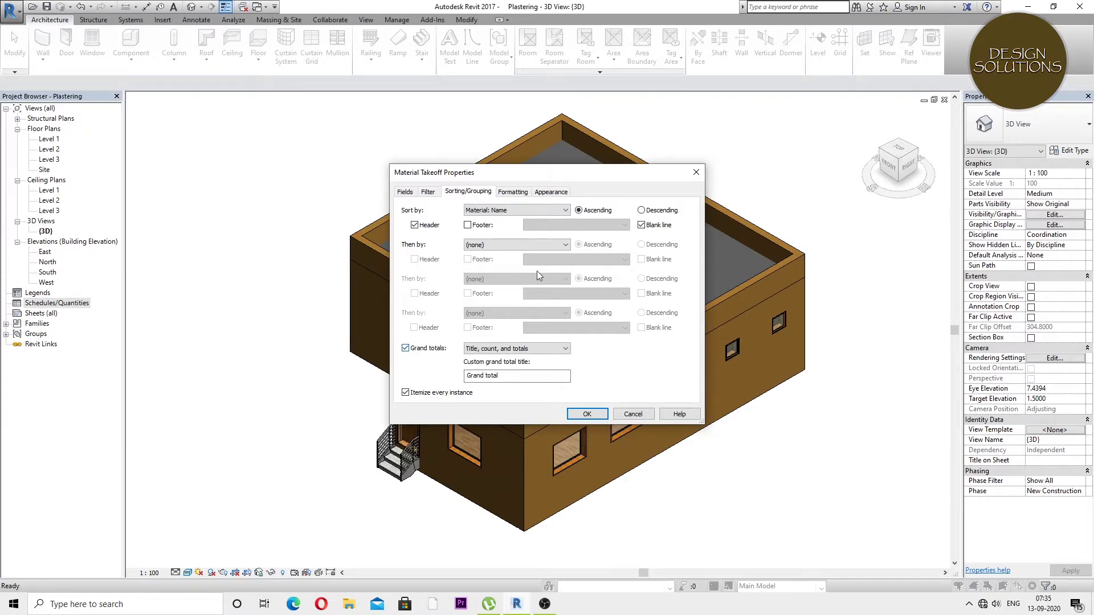
- Center-align the Material: Name and Material: Volume fields and set the volume field to calculate totals
{"action": "left_click", "coordinate": [514, 193]}
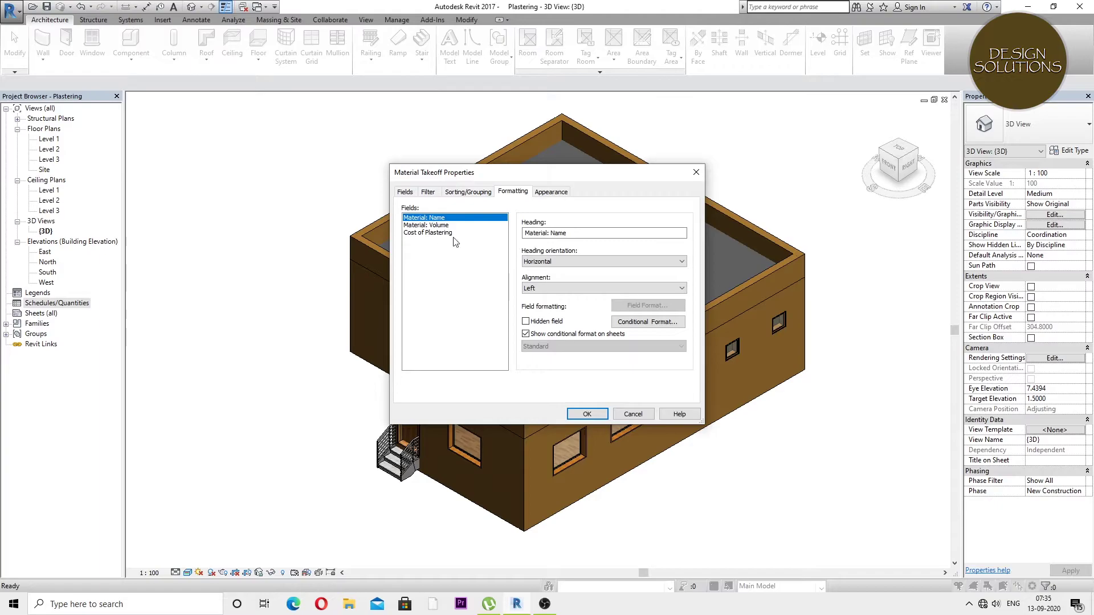
{"action": "left_click", "coordinate": [570, 289]}
{"action": "left_click", "coordinate": [567, 307]}
{"action": "left_click", "coordinate": [425, 225]}
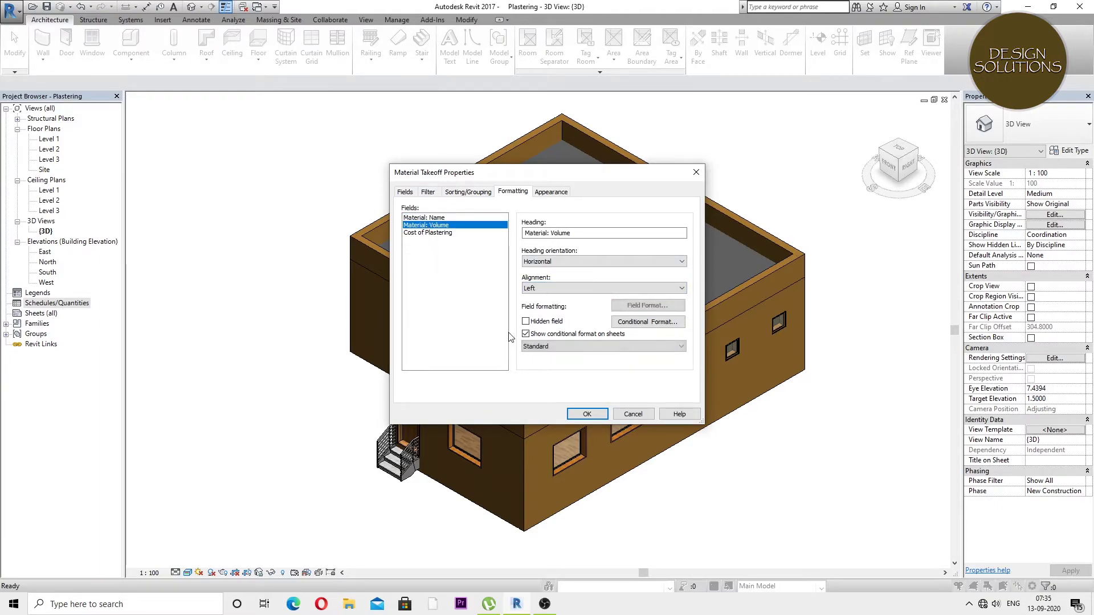
{"action": "left_click", "coordinate": [564, 288]}
{"action": "left_click", "coordinate": [564, 305]}
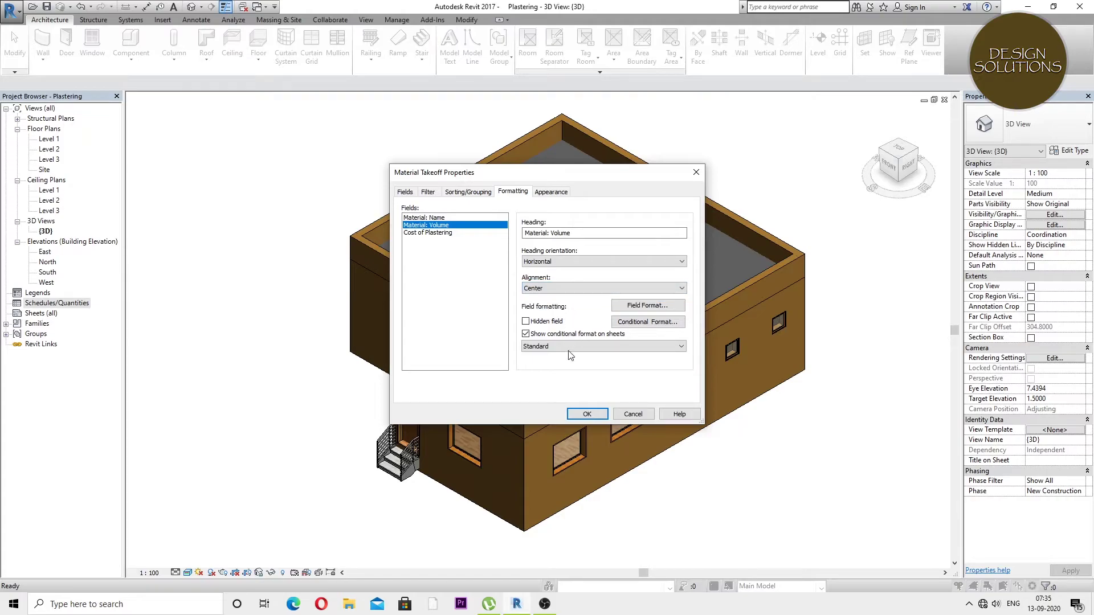
{"action": "left_click", "coordinate": [552, 347]}
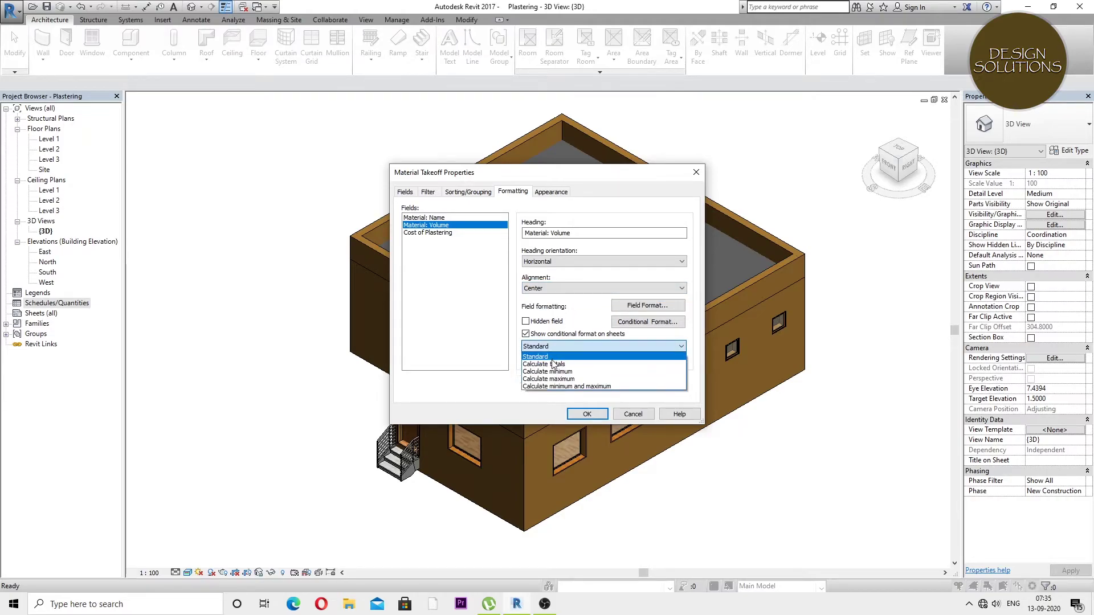
{"action": "left_click", "coordinate": [553, 363]}
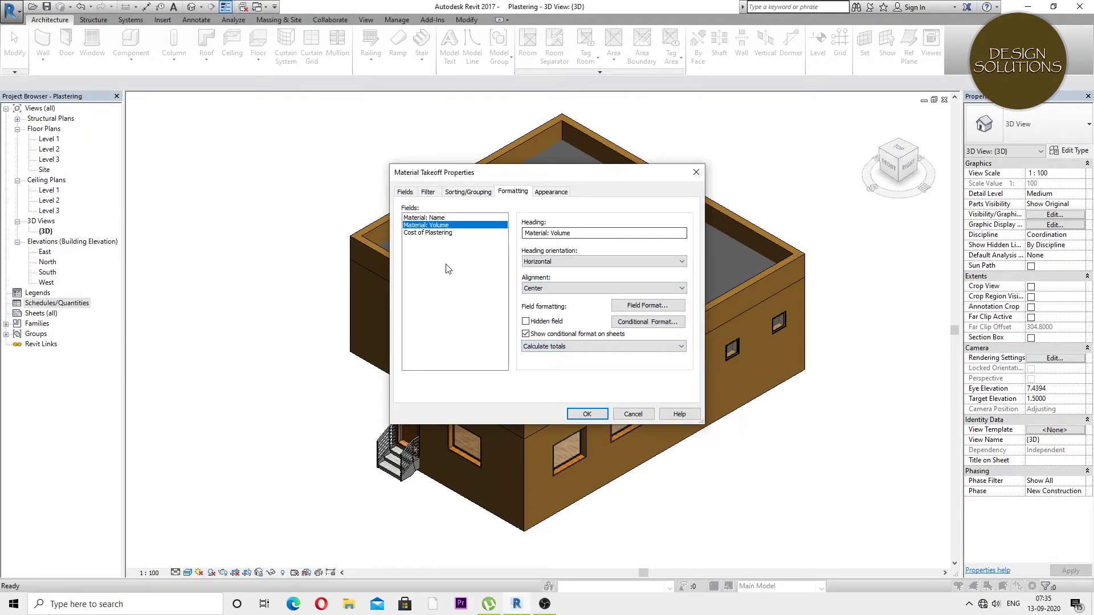
- Center-align the Cost of Plastering field, set it to calculate totals, and generate the takeoff
{"action": "left_click", "coordinate": [444, 233]}
{"action": "left_click", "coordinate": [570, 289]}
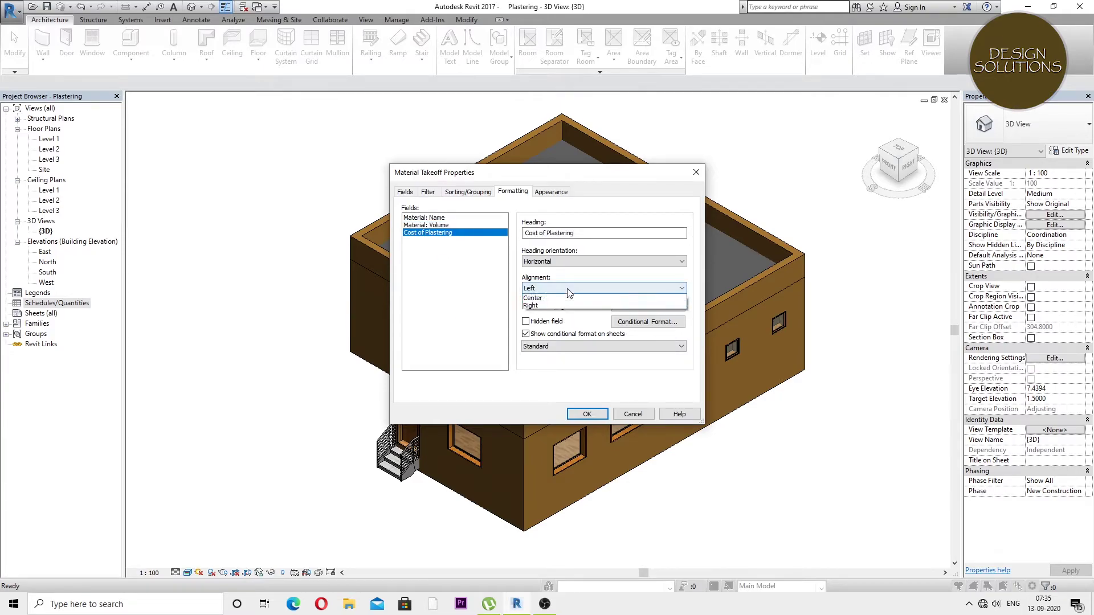
{"action": "left_click", "coordinate": [570, 305]}
{"action": "left_click", "coordinate": [576, 345]}
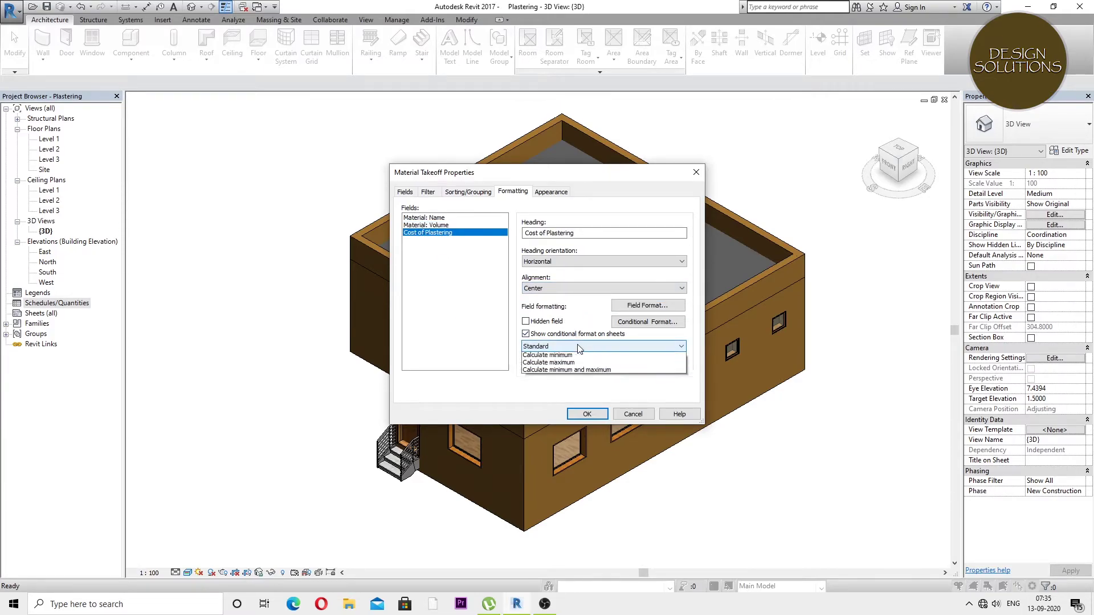
{"action": "left_click", "coordinate": [577, 365]}
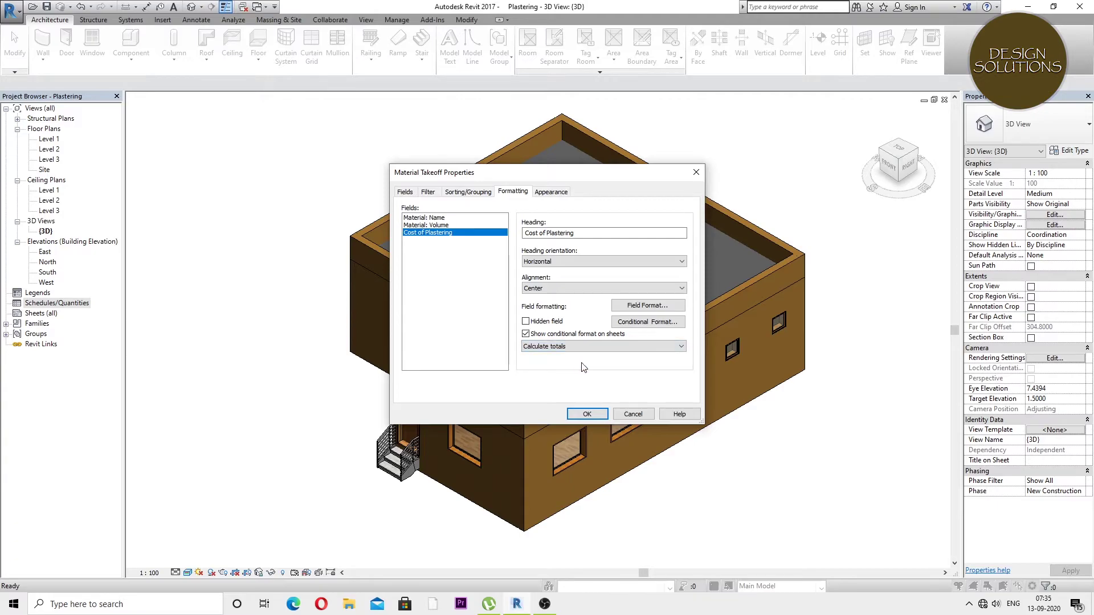
{"action": "left_click", "coordinate": [592, 415]}
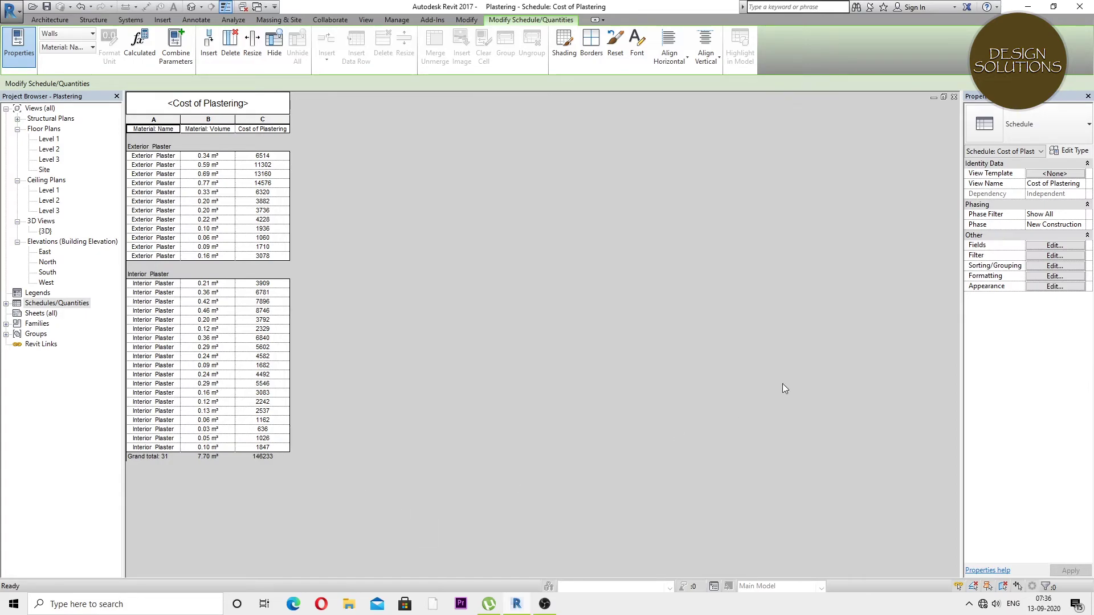
- Stop itemizing every instance in the Cost of Plastering schedule so rows are grouped by material
{"action": "left_click", "coordinate": [1055, 246]}
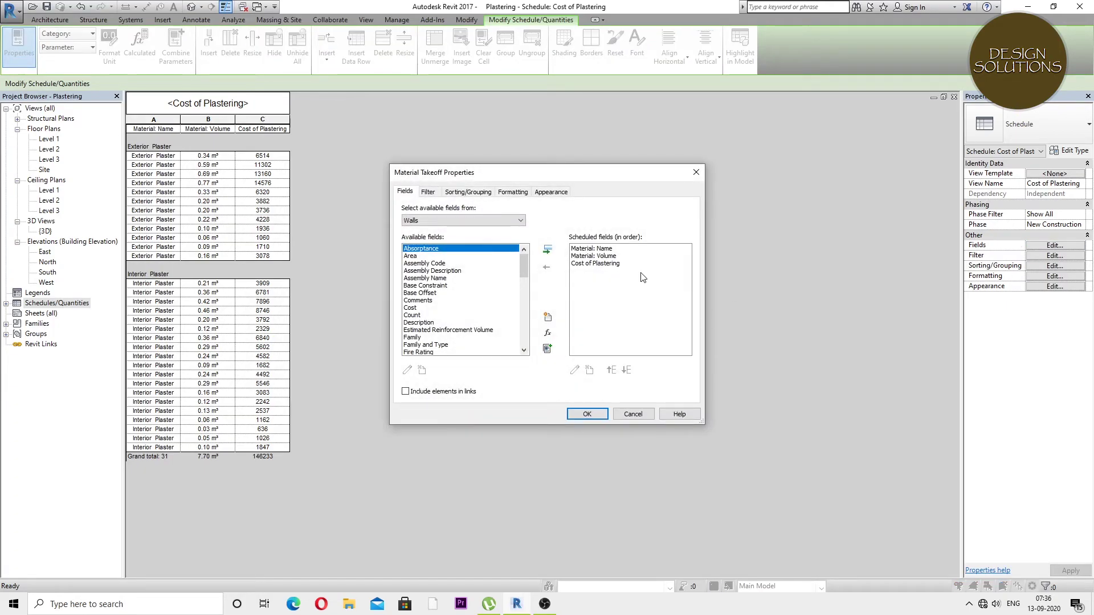
{"action": "left_click", "coordinate": [472, 195]}
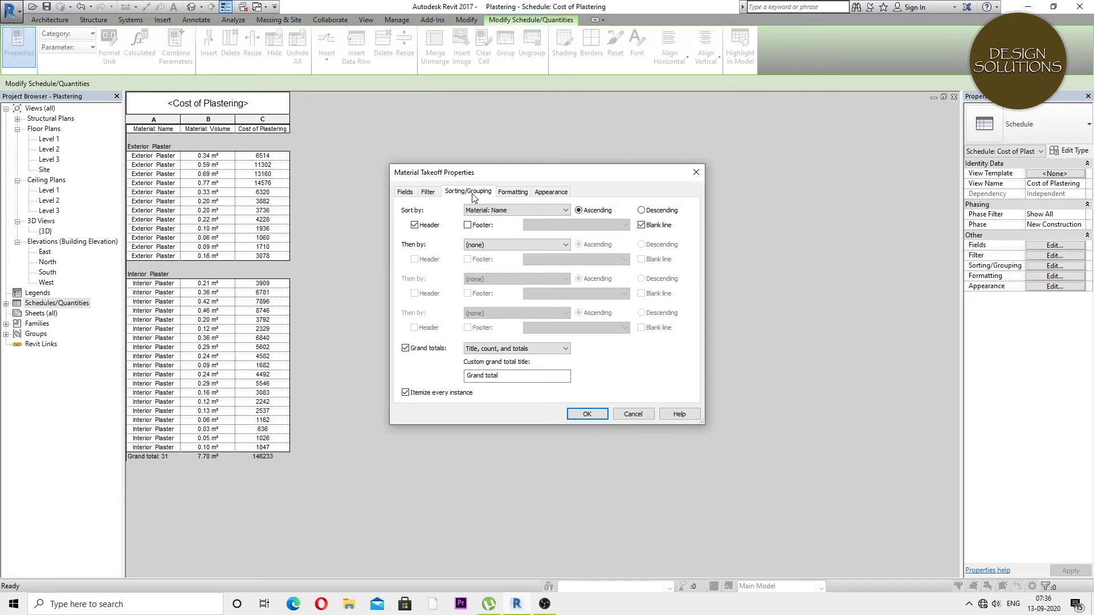
{"action": "left_click", "coordinate": [405, 393]}
{"action": "left_click", "coordinate": [587, 415]}
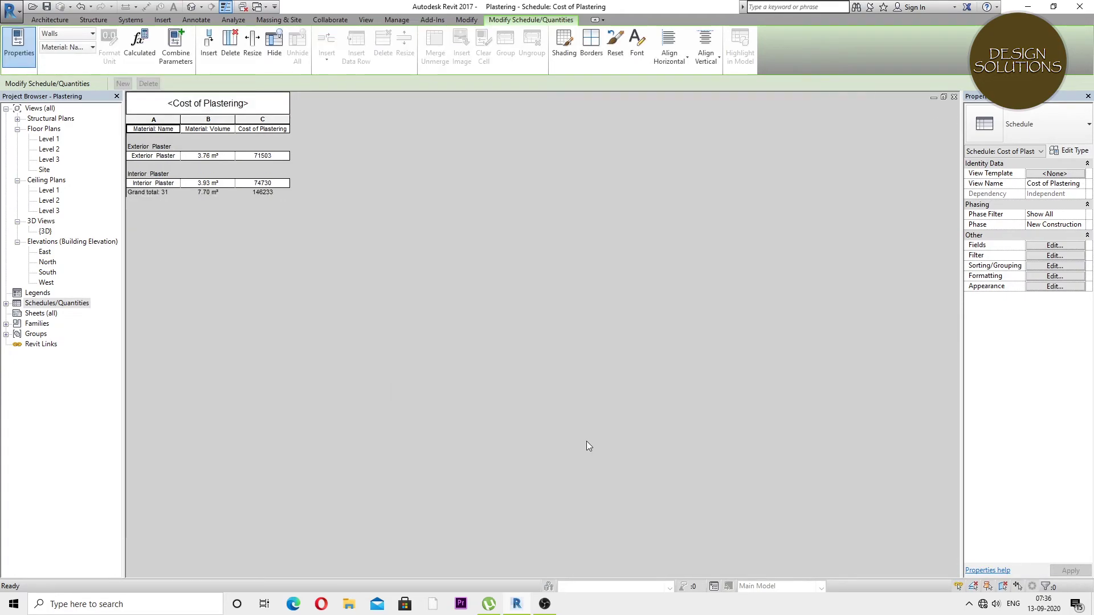